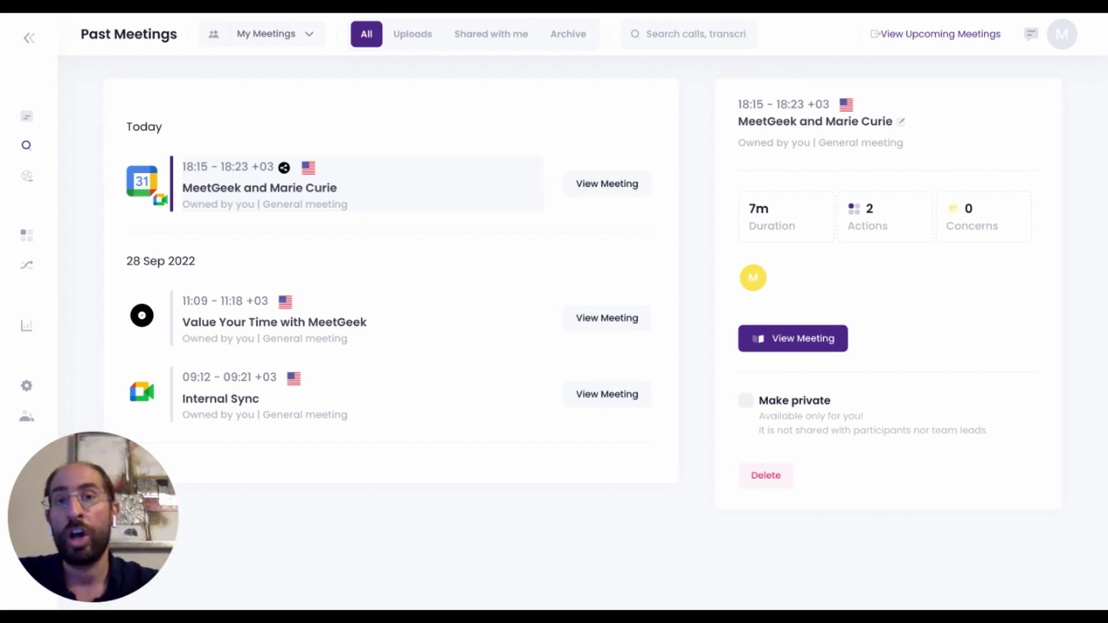
Reach MeetGeek's Integrations settings from the account avatar menu.
click(1058, 43)
click(927, 267)
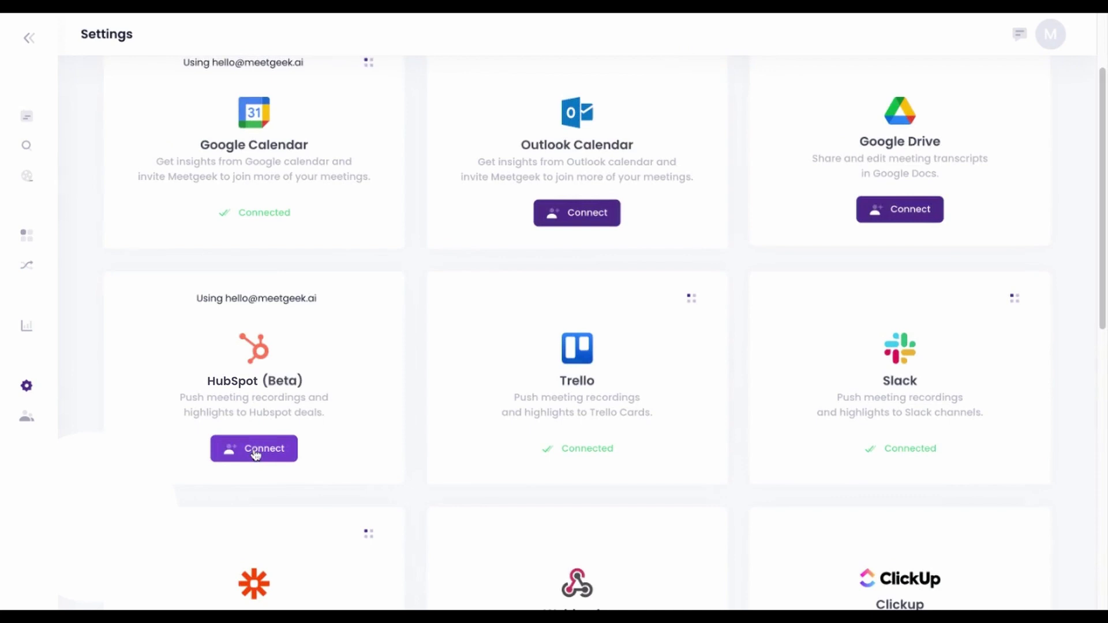
Connect HubSpot (Beta) and authorize the MeetGeek account in HubSpot.
click(256, 451)
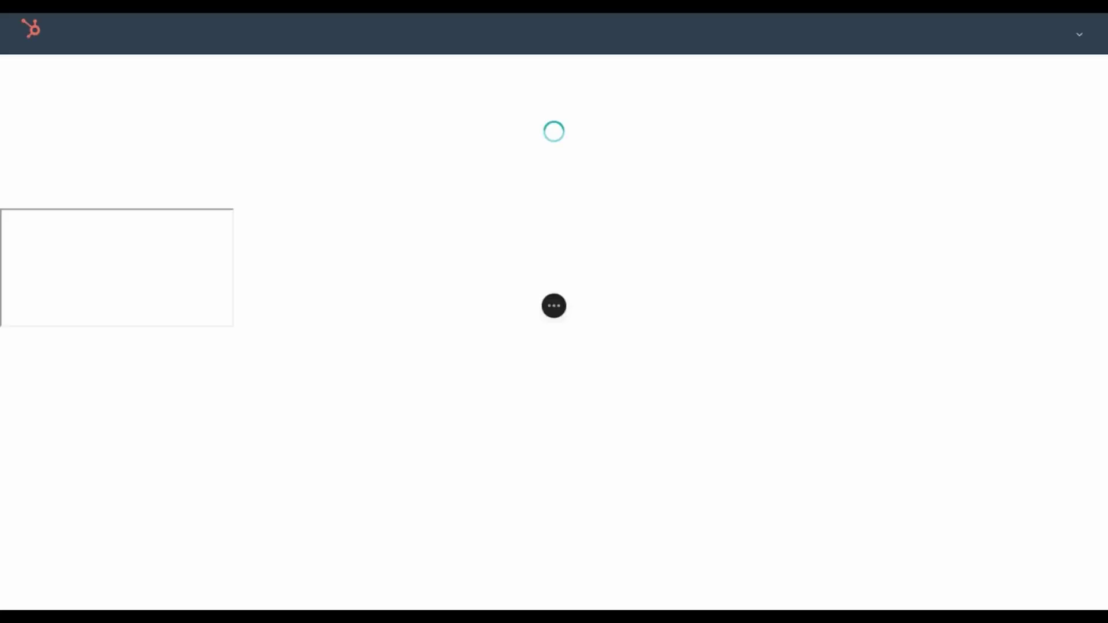
click(335, 433)
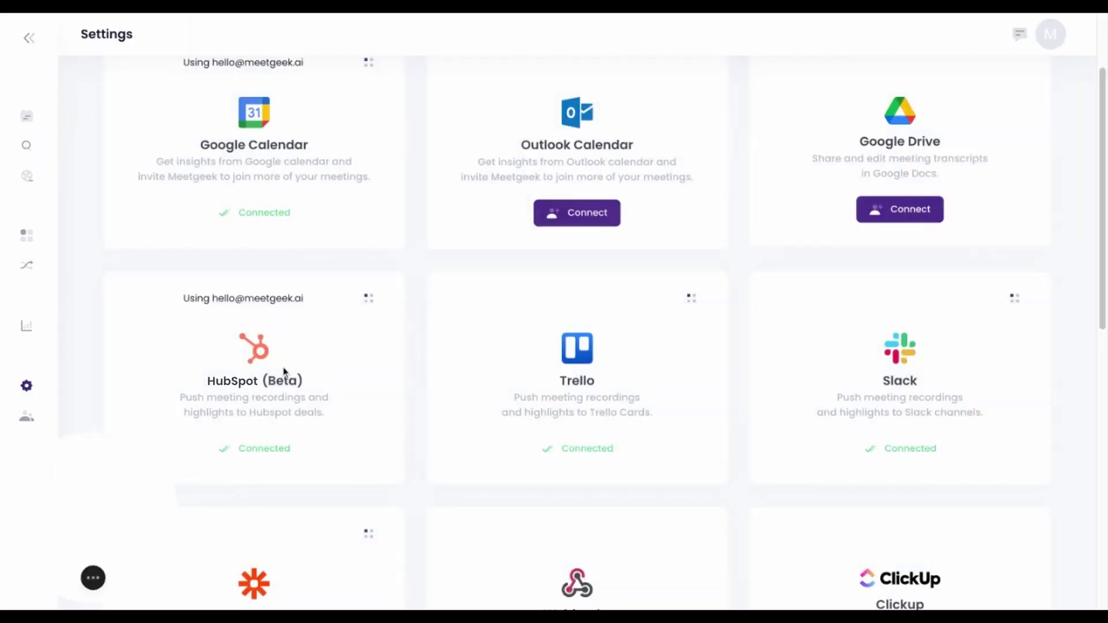
scroll(295, 389, up, 2)
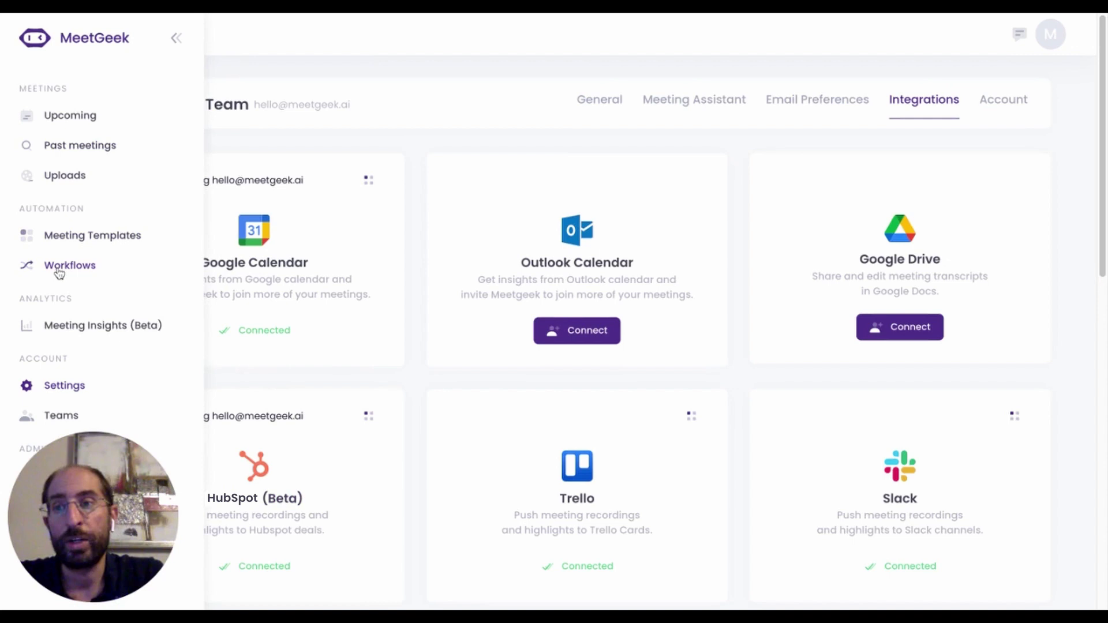
Go to the Workflows page under Automation in the sidebar.
click(59, 269)
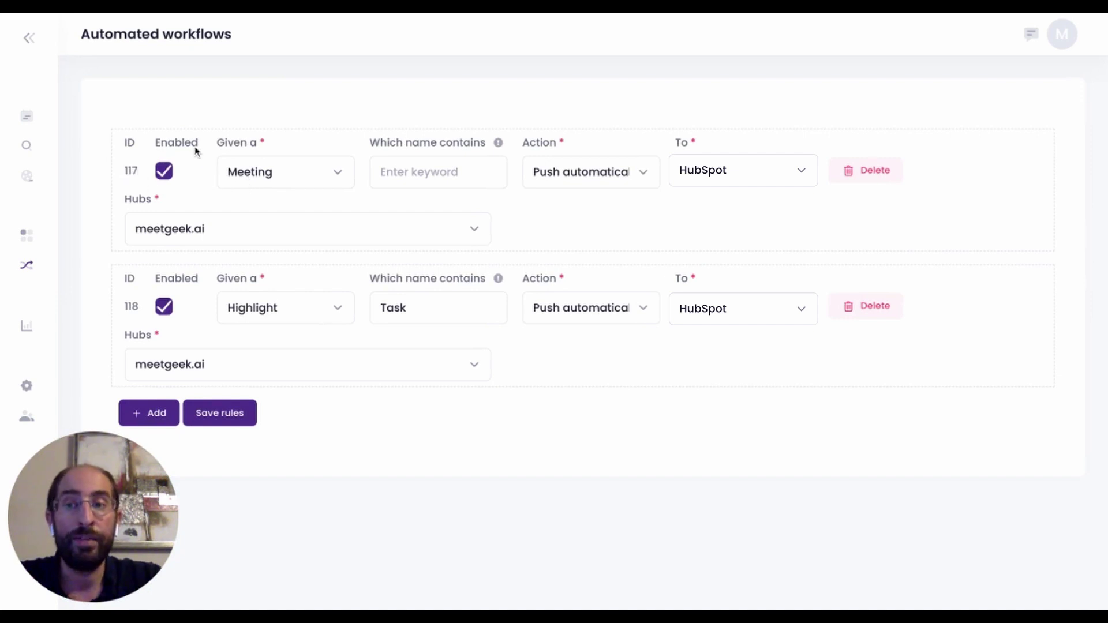
Add a workflow rule with 'Given a' Meeting pushed 'To' HubSpot.
click(150, 416)
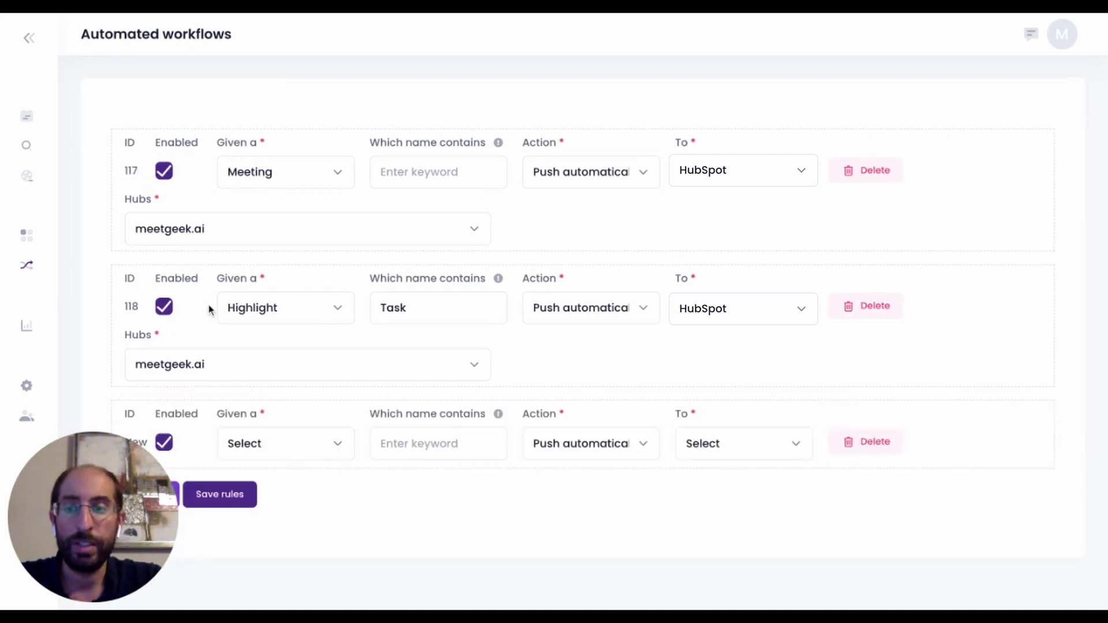
click(263, 448)
click(261, 477)
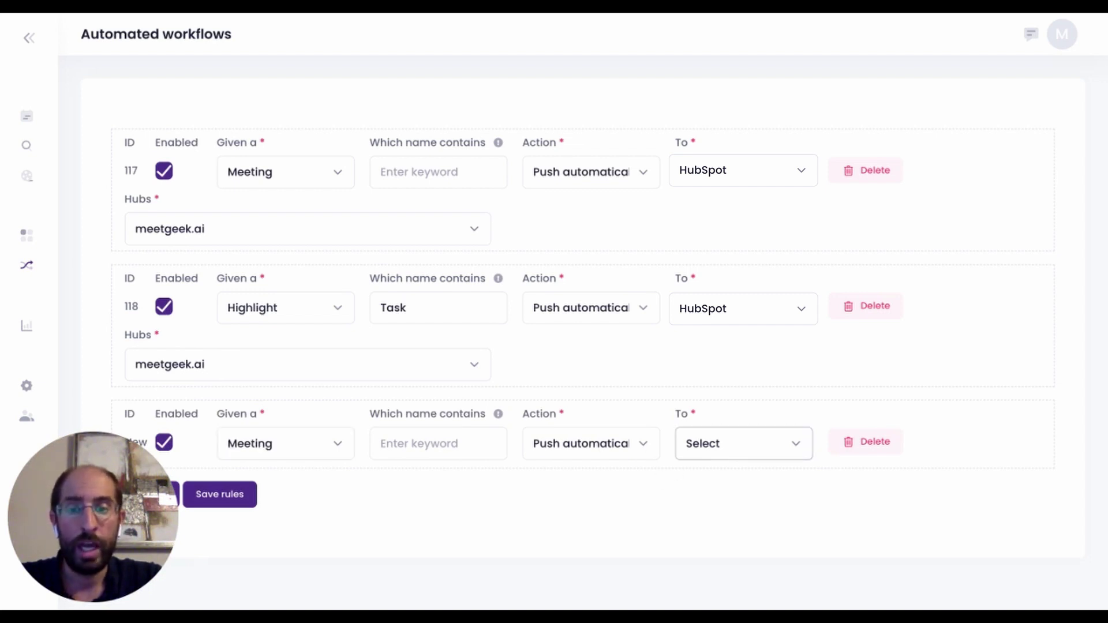
click(736, 468)
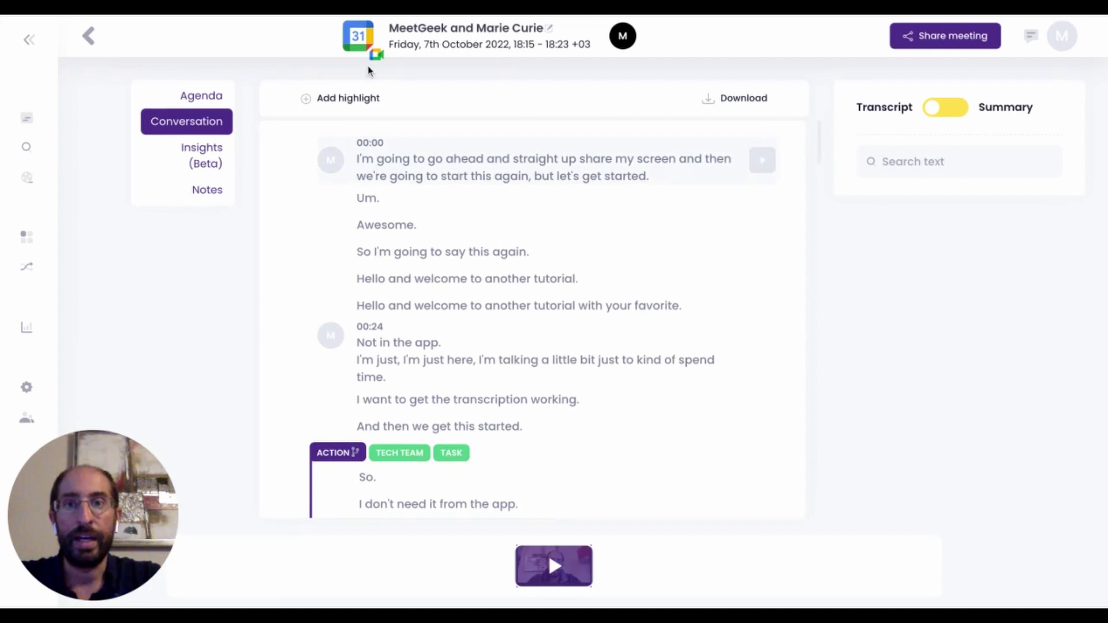
mouse_move(512, 274)
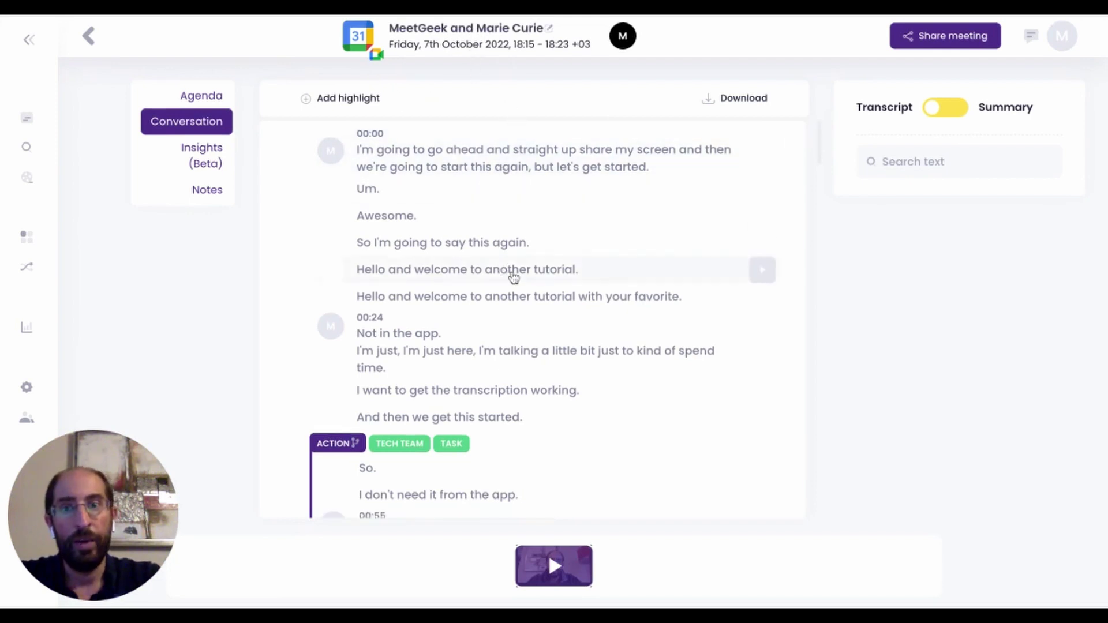
Switch the MeetGeek and Marie Curie meeting panel from Transcript to Summary.
click(958, 115)
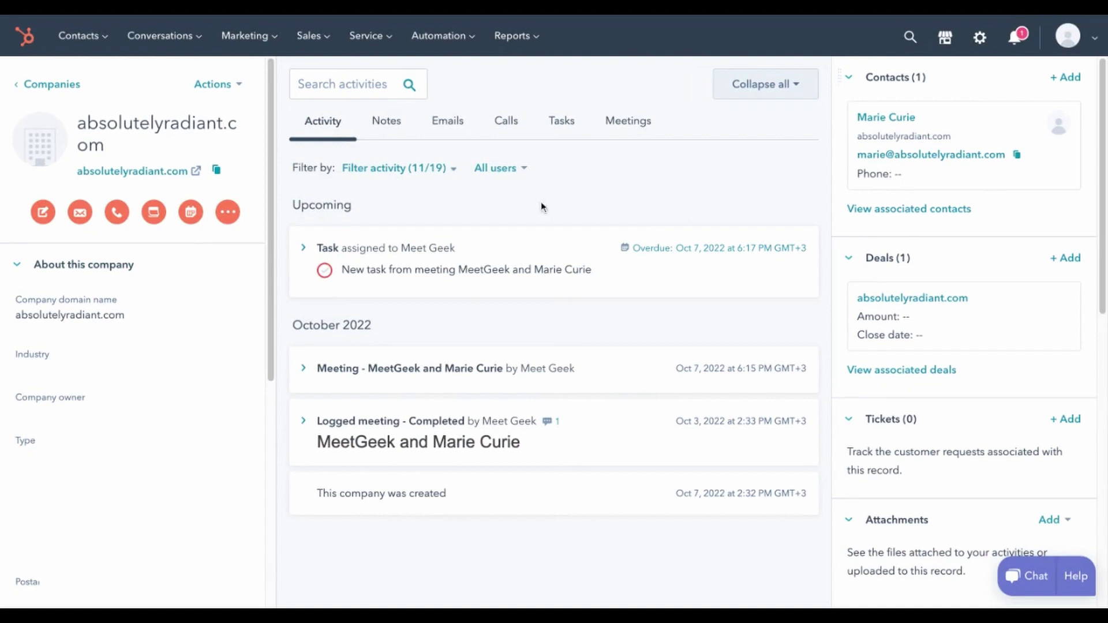
Expand the MeetGeek and Marie Curie meeting card to show outcome, duration and recording links.
click(302, 368)
scroll(433, 304, down, 1)
scroll(462, 250, down, 2)
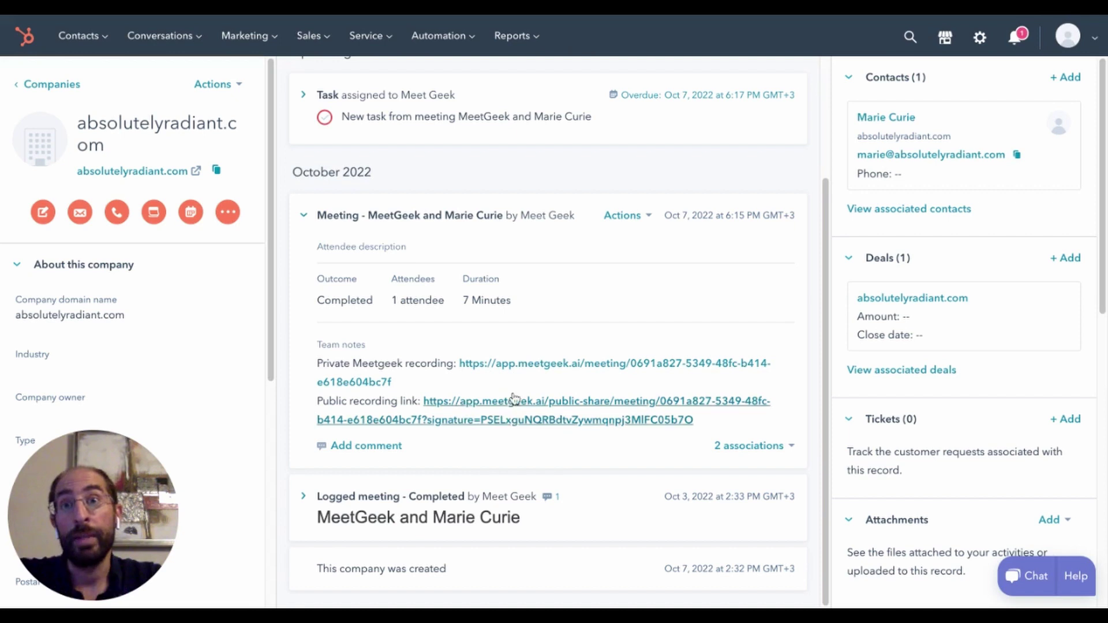
scroll(482, 255, up, 1)
scroll(482, 256, up, 2)
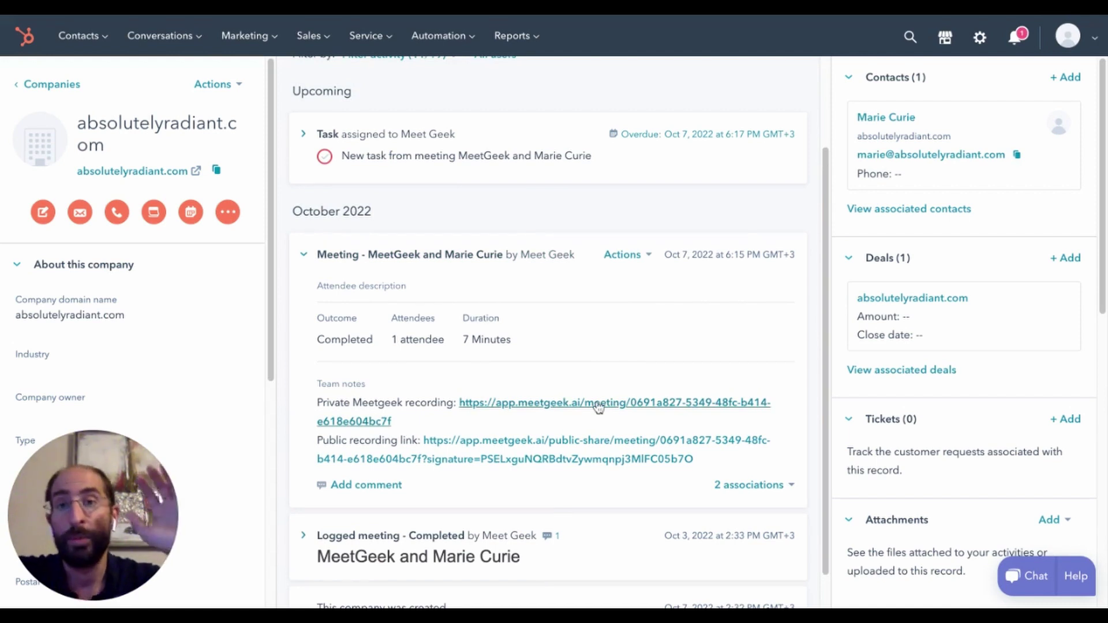
scroll(598, 407, up, 3)
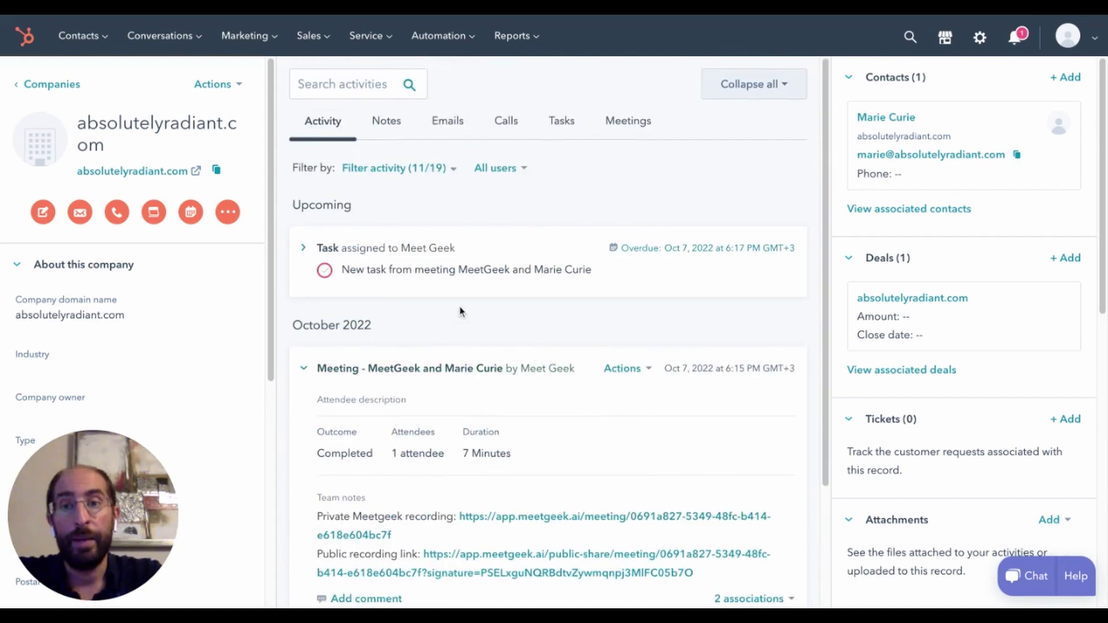
Expand the meeting's Task card showing 6:17 PM due time, To-do type and video link.
click(309, 249)
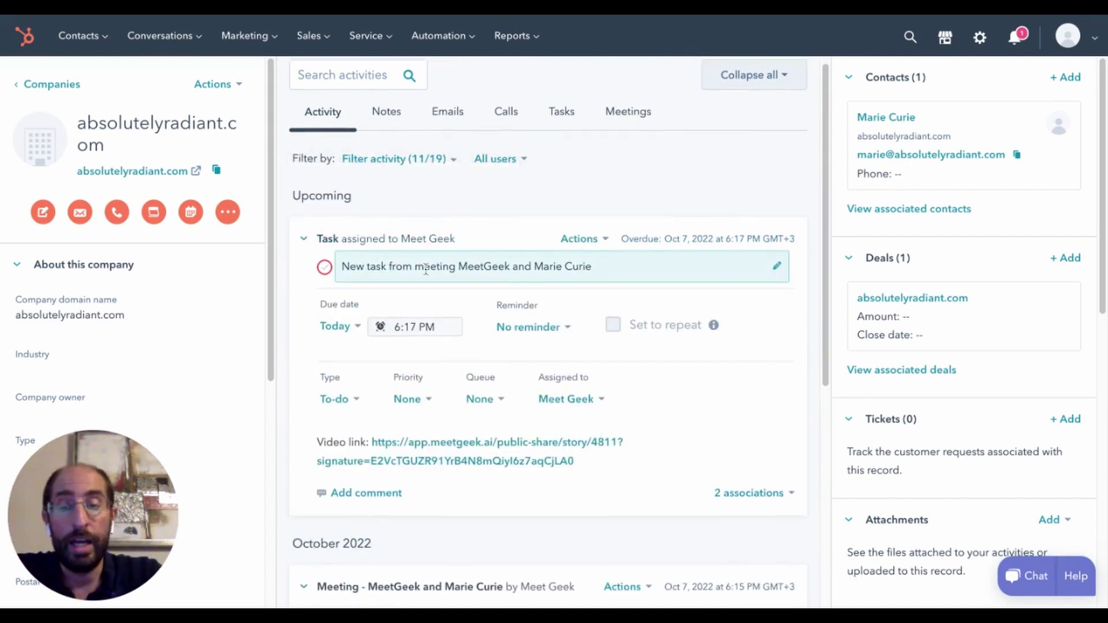
scroll(389, 364, down, 1)
mouse_move(467, 452)
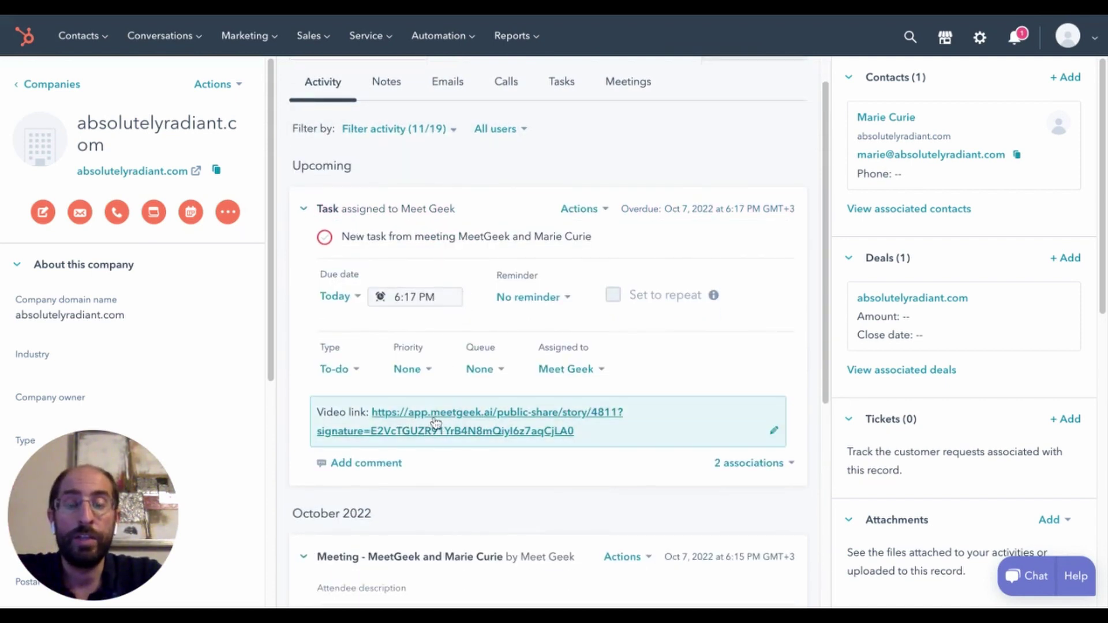